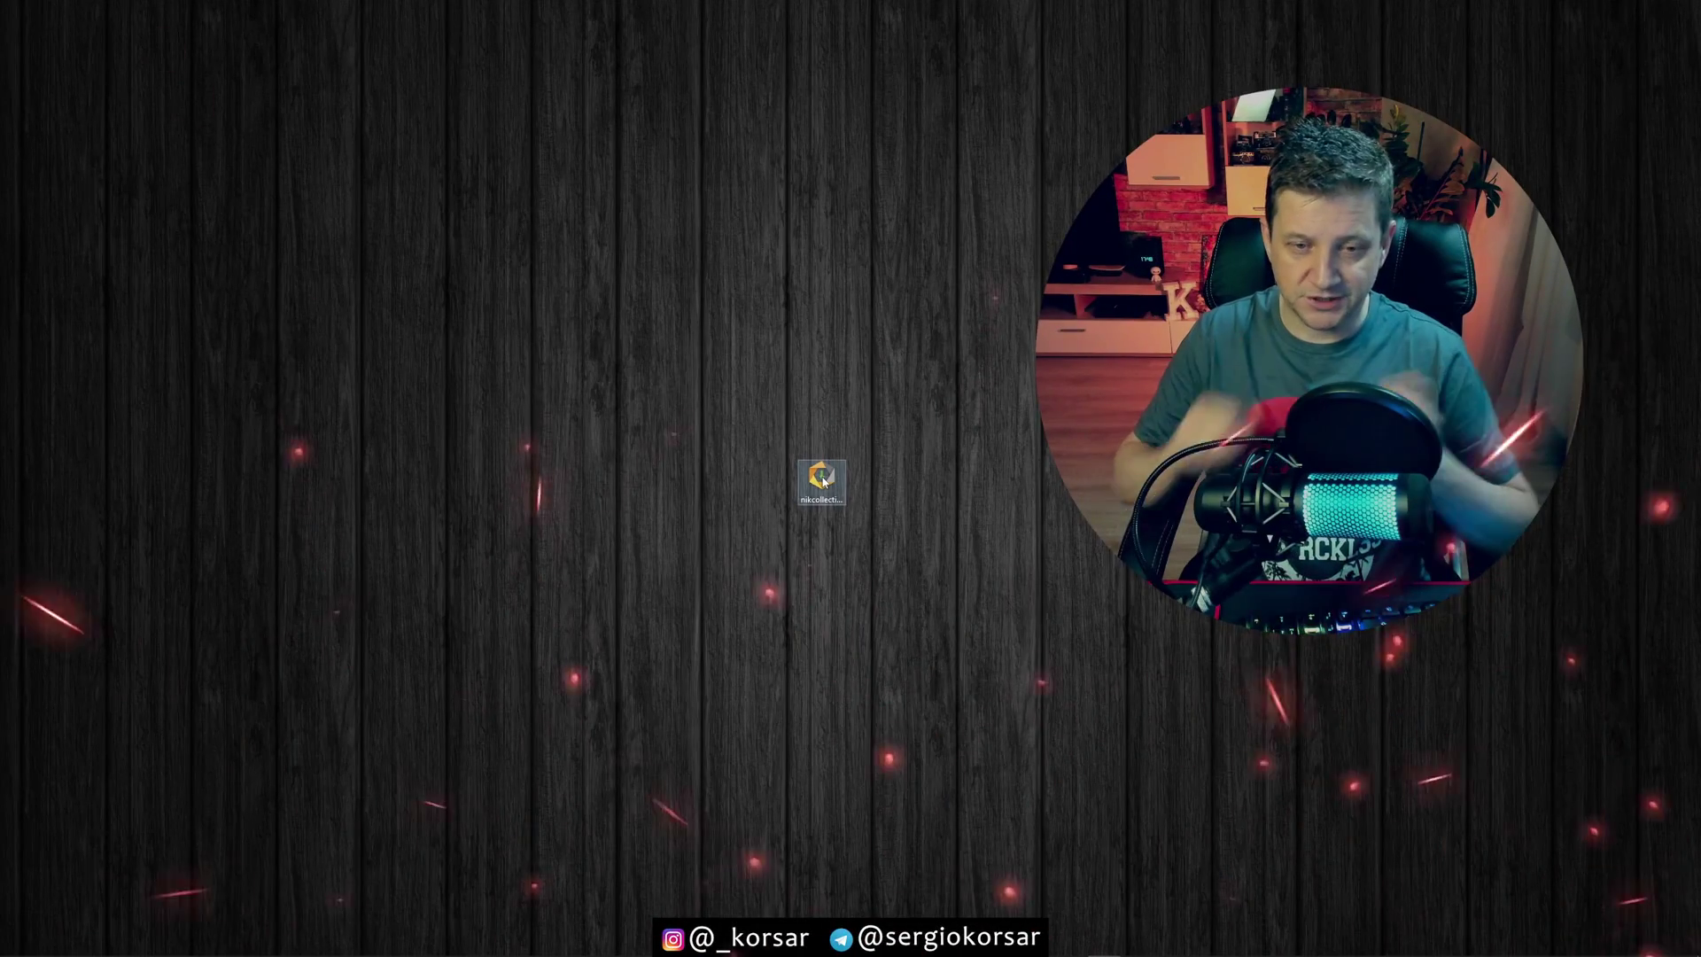
# - Launch the Nik Collection installer with Русский as the setup language
pyautogui.click(821, 483)
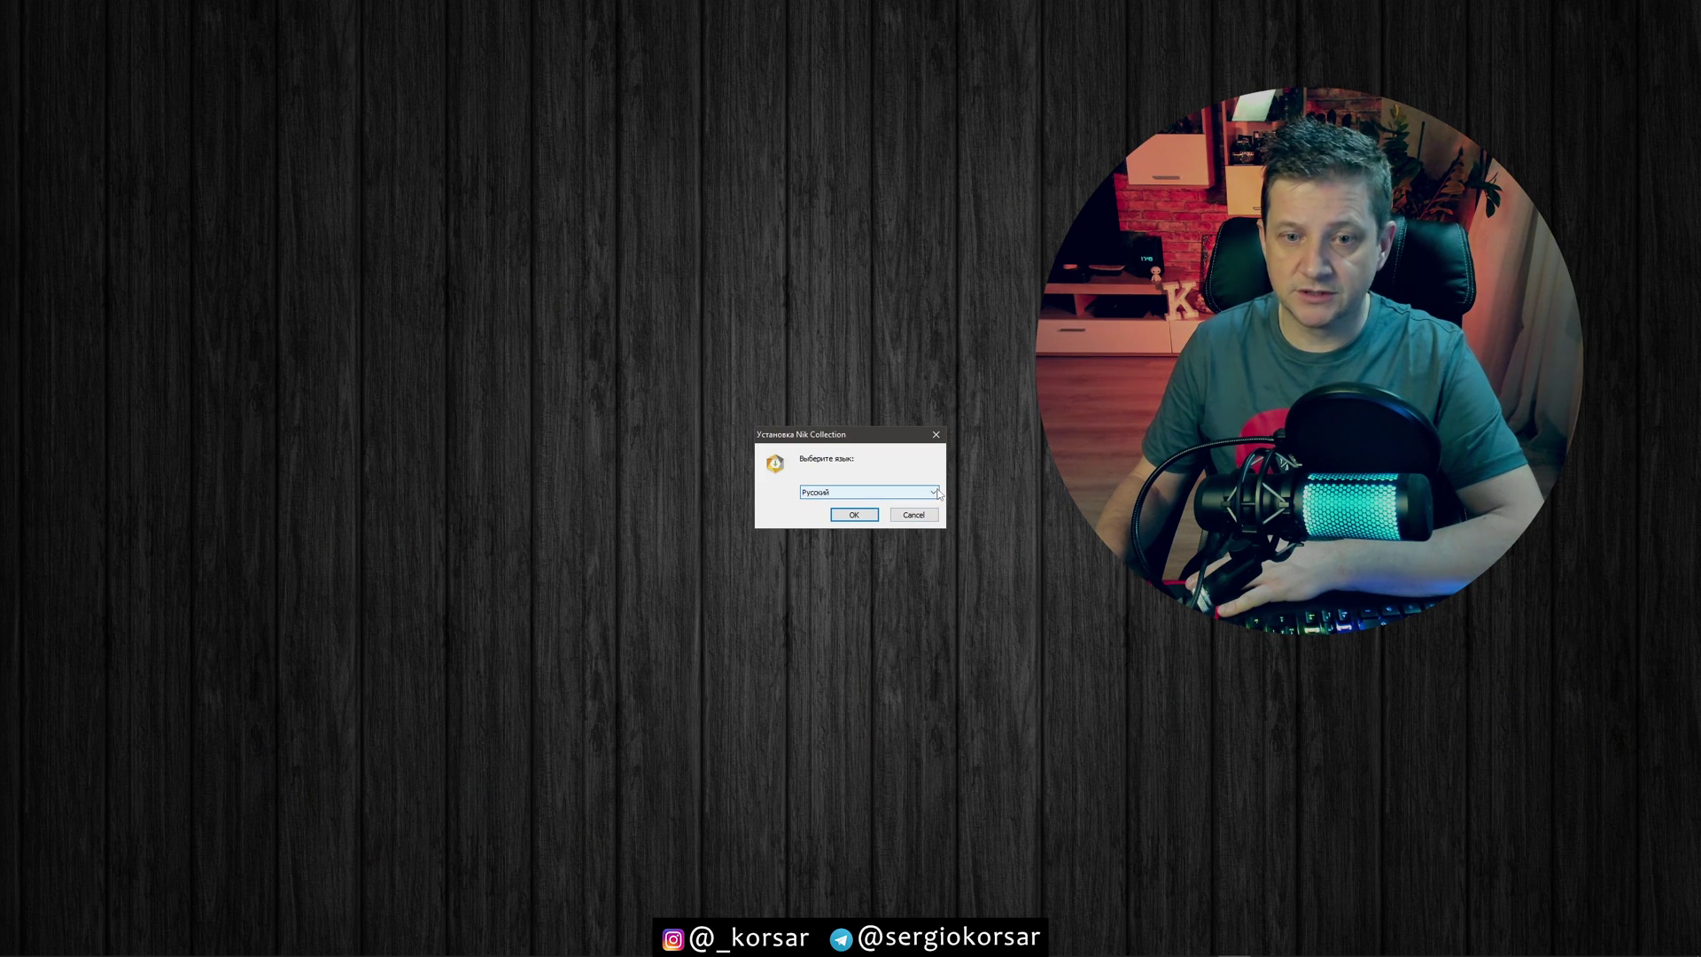
pyautogui.click(868, 493)
pyautogui.click(871, 590)
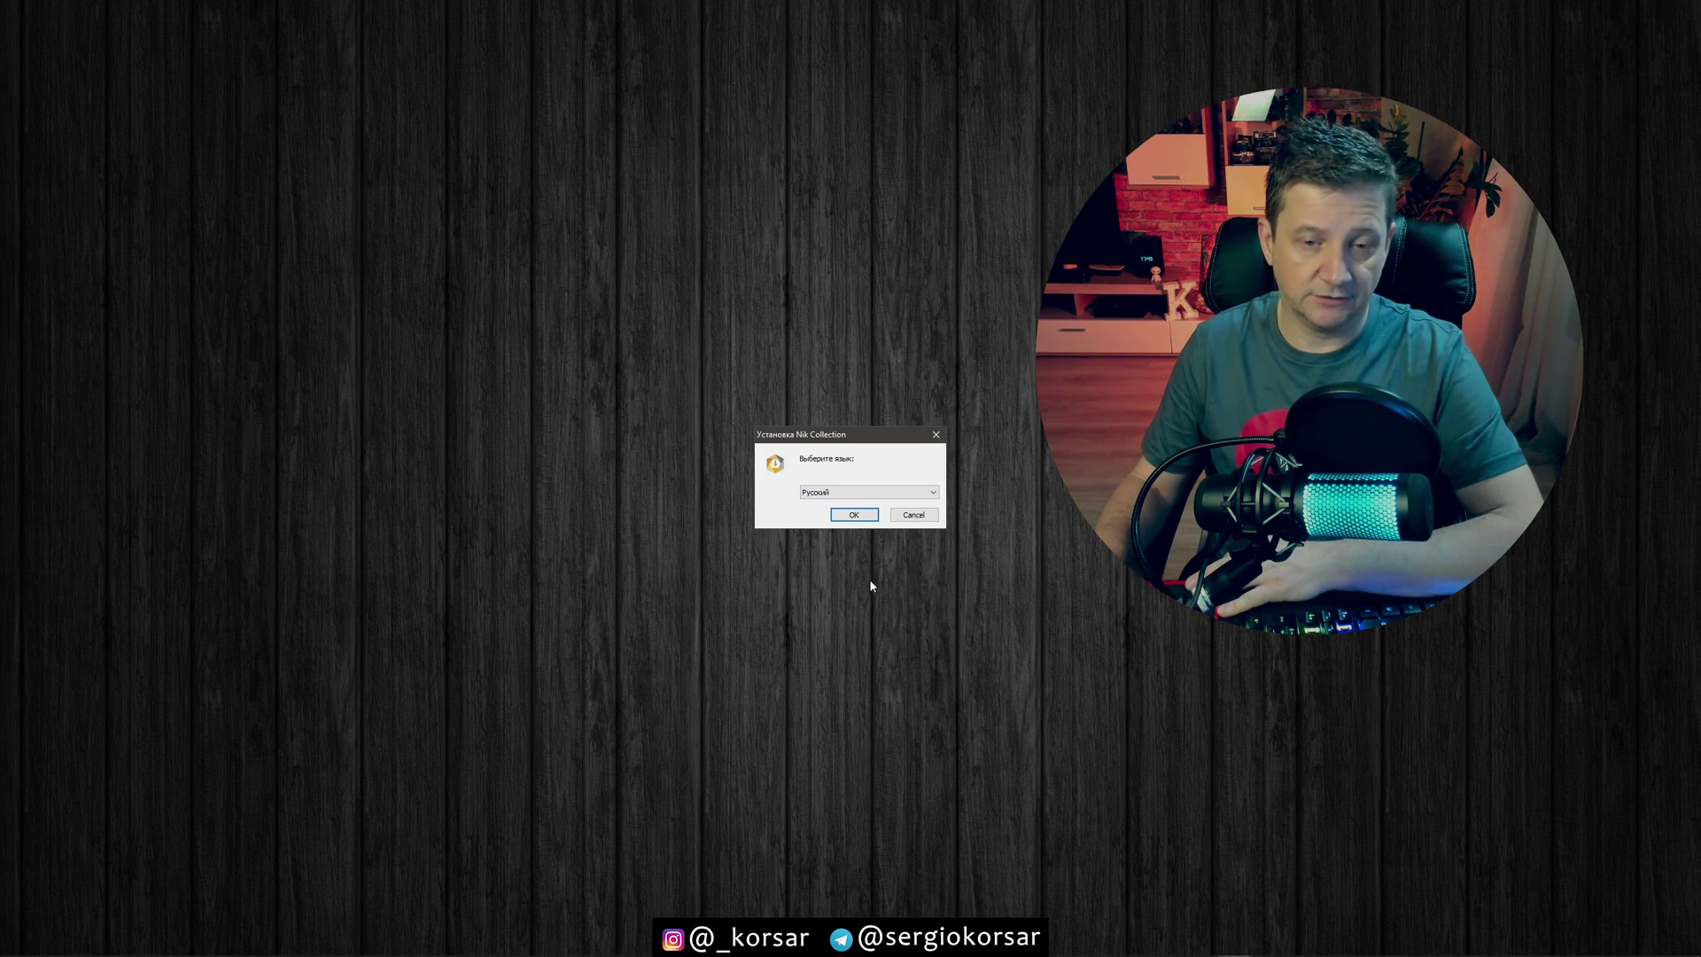
pyautogui.click(857, 516)
# - Accept the licence agreement and keep the default install folder
pyautogui.click(922, 591)
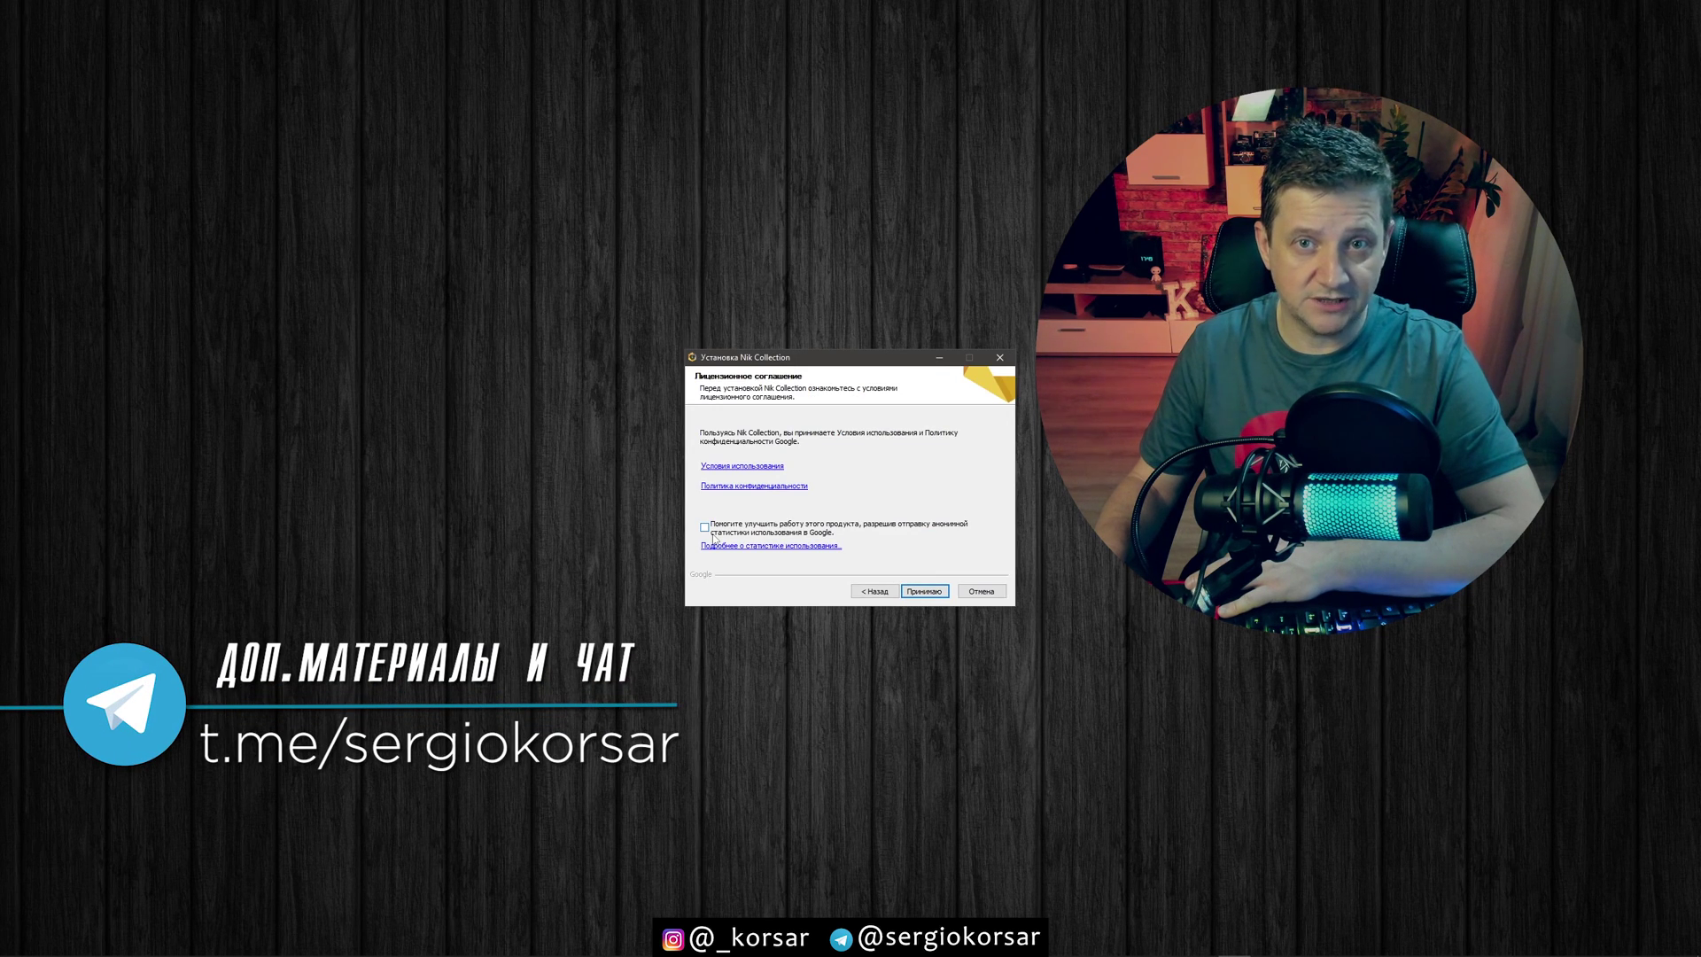
pyautogui.click(923, 592)
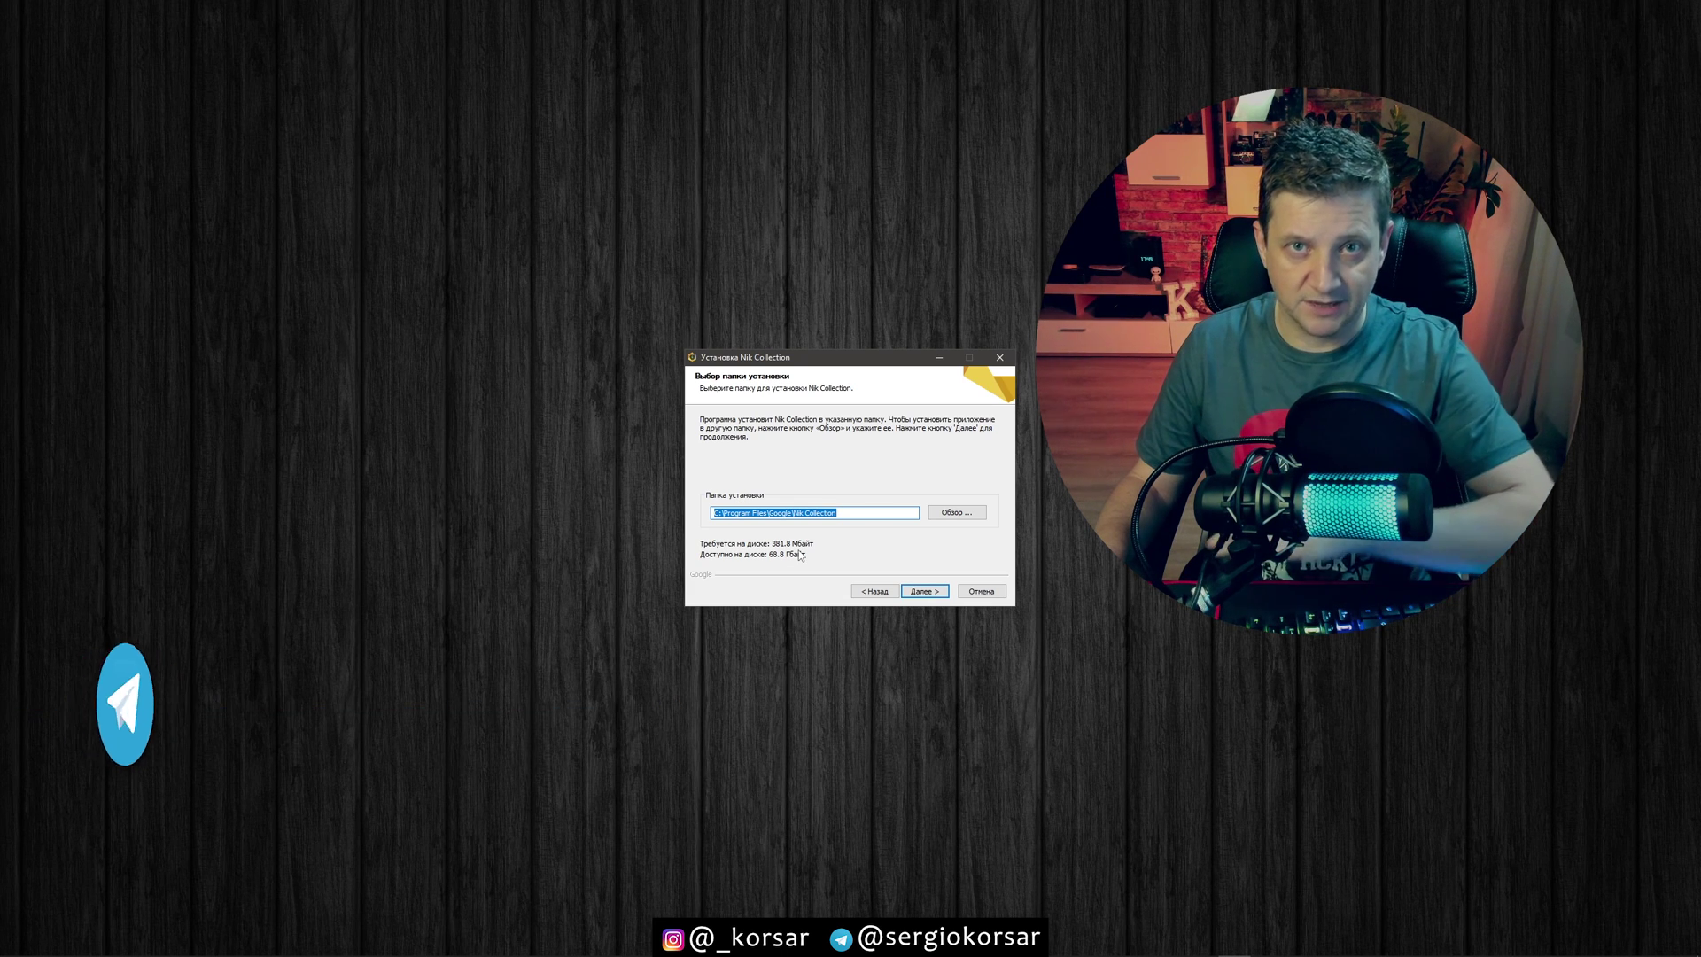
pyautogui.click(924, 592)
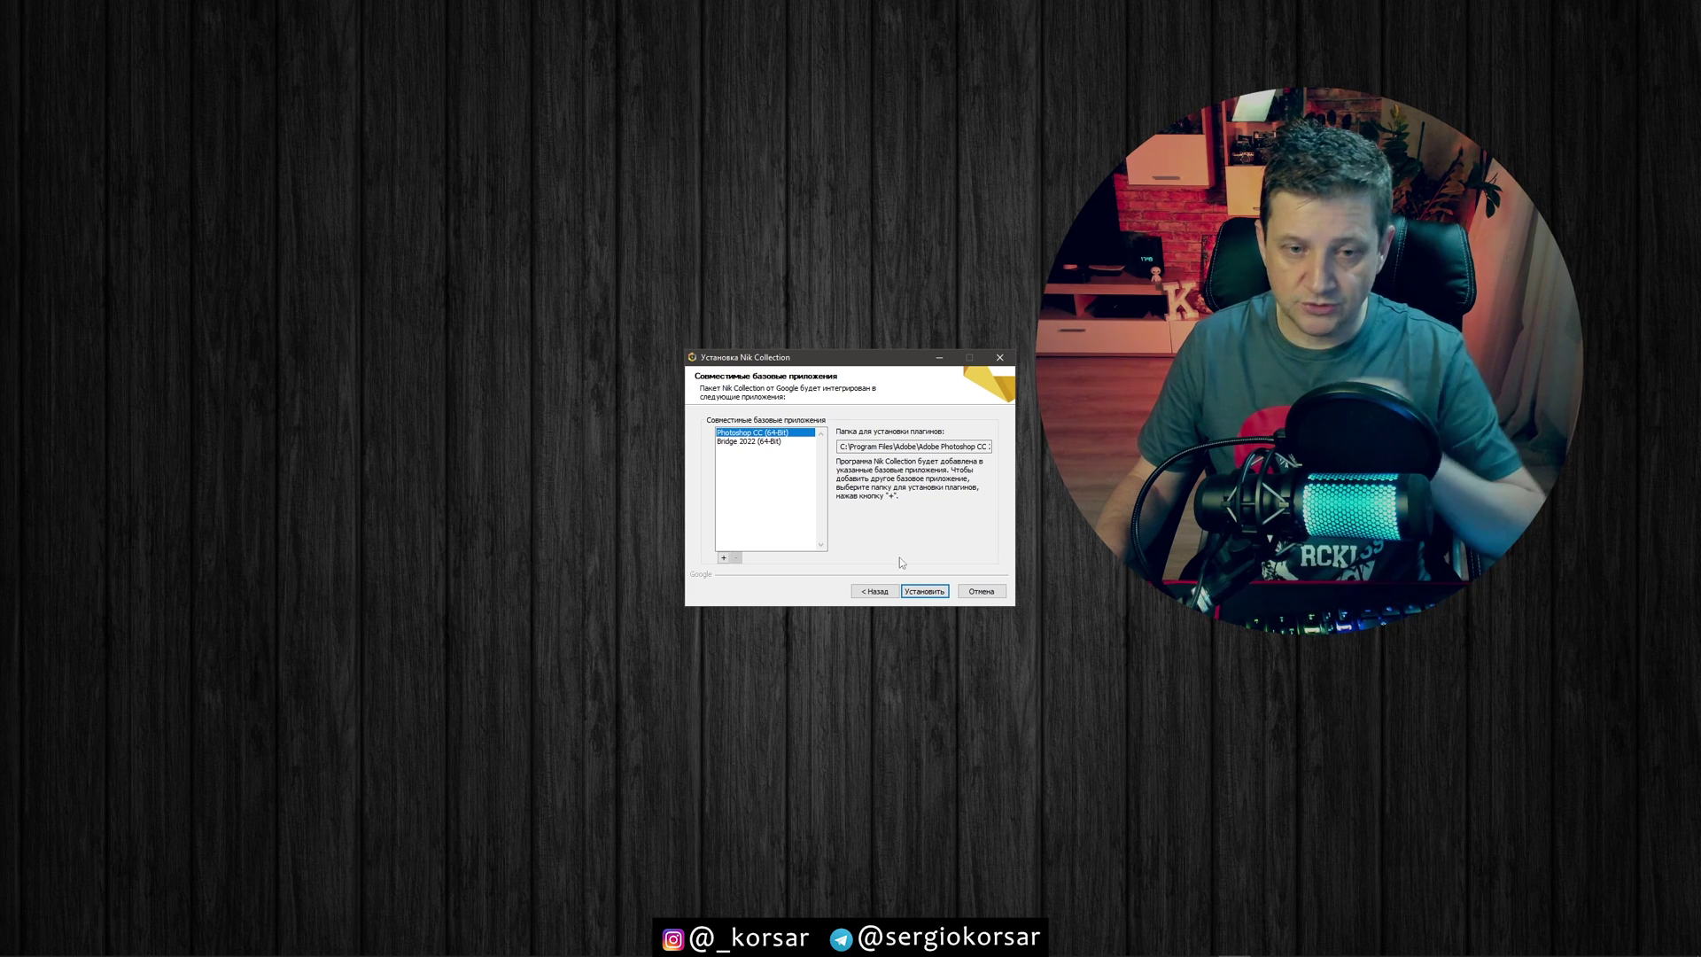
# - Add C:\Program Files\Adobe\Adobe Photoshop 2022\Plug-ins as a custom Photoshop host folder
pyautogui.click(723, 558)
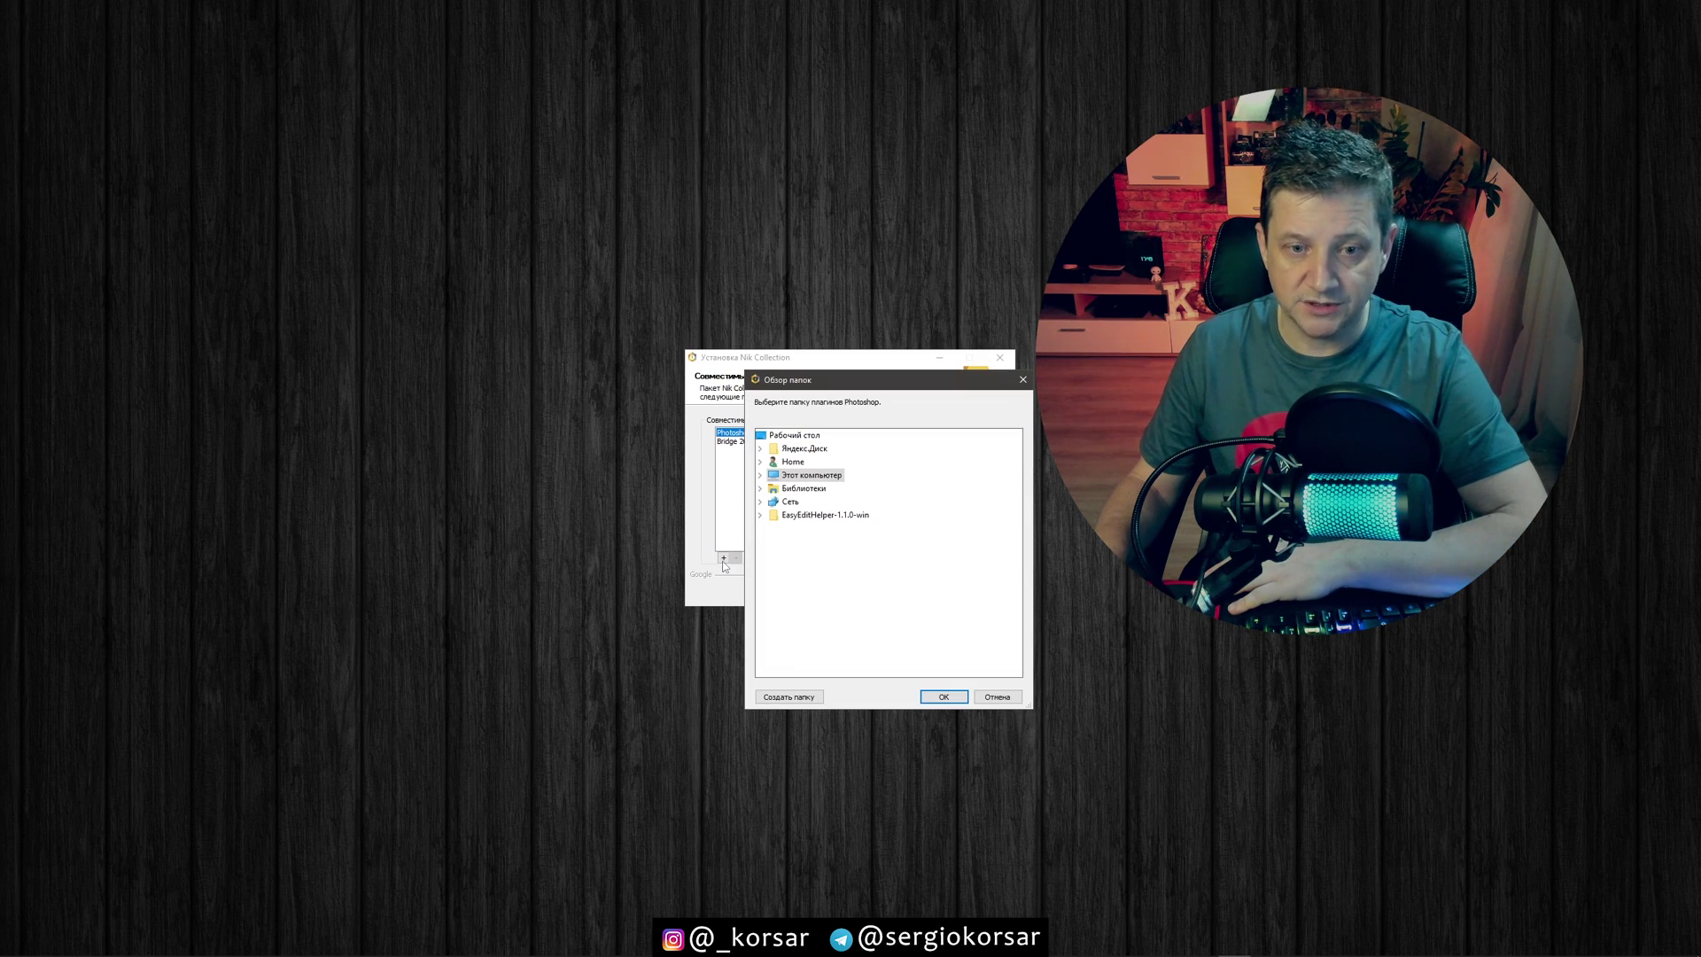
pyautogui.click(760, 477)
pyautogui.moveTo(829, 581)
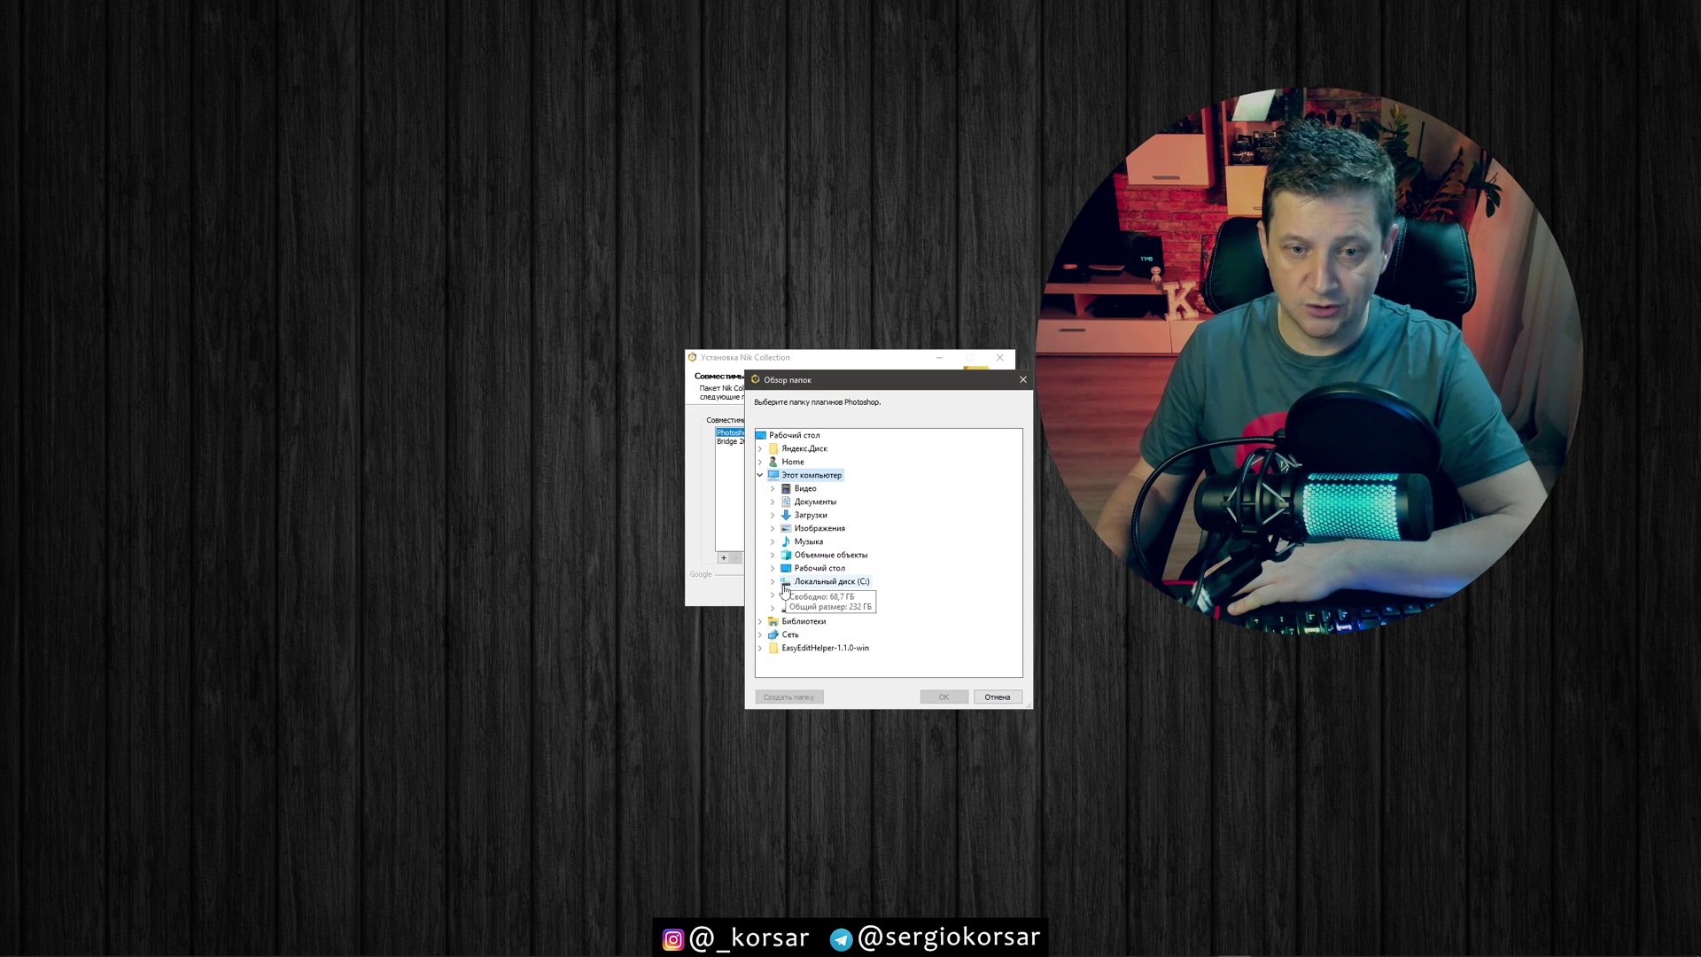
pyautogui.click(772, 582)
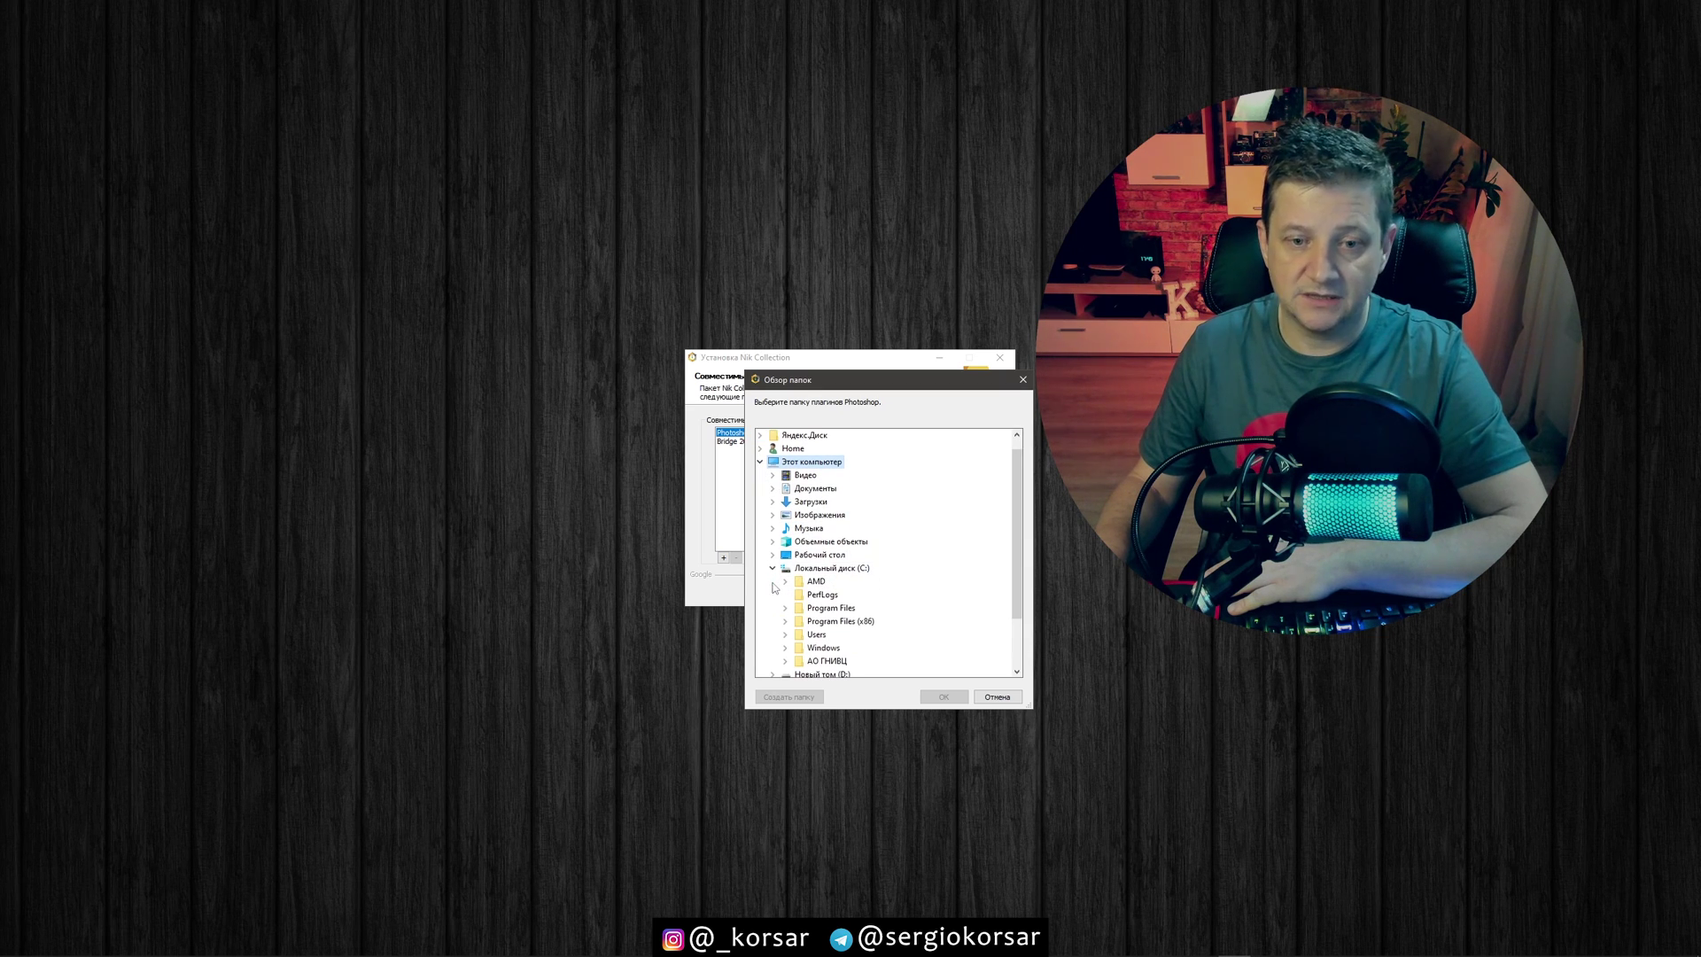
pyautogui.click(785, 612)
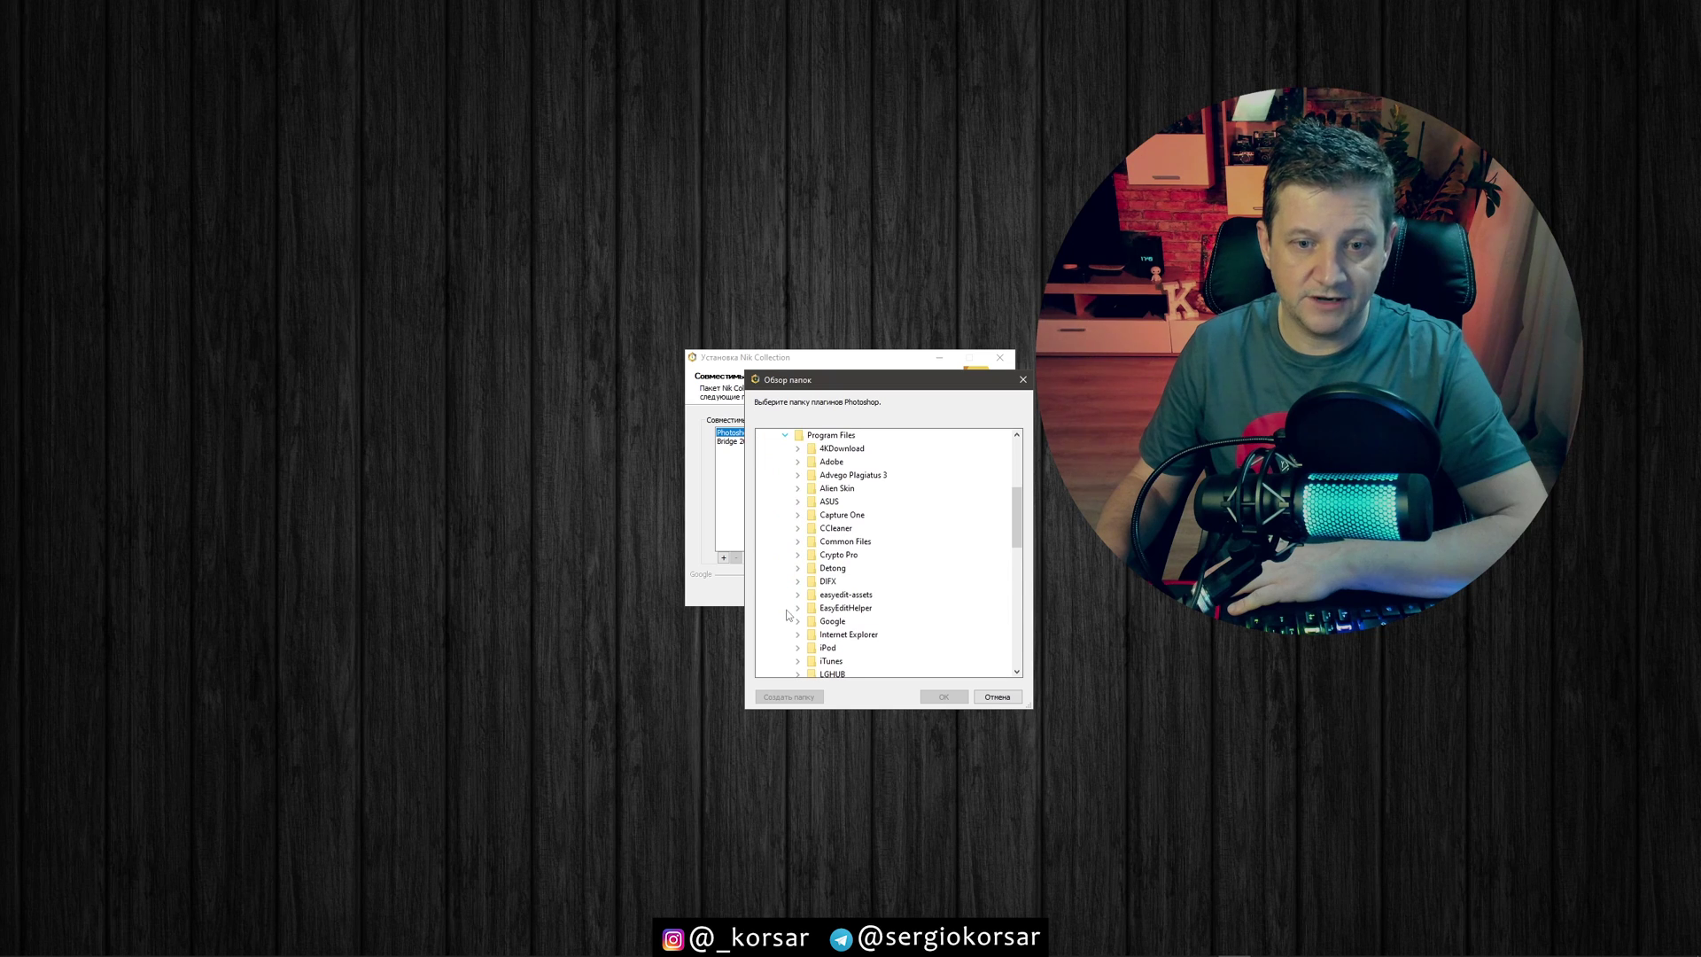
pyautogui.click(829, 462)
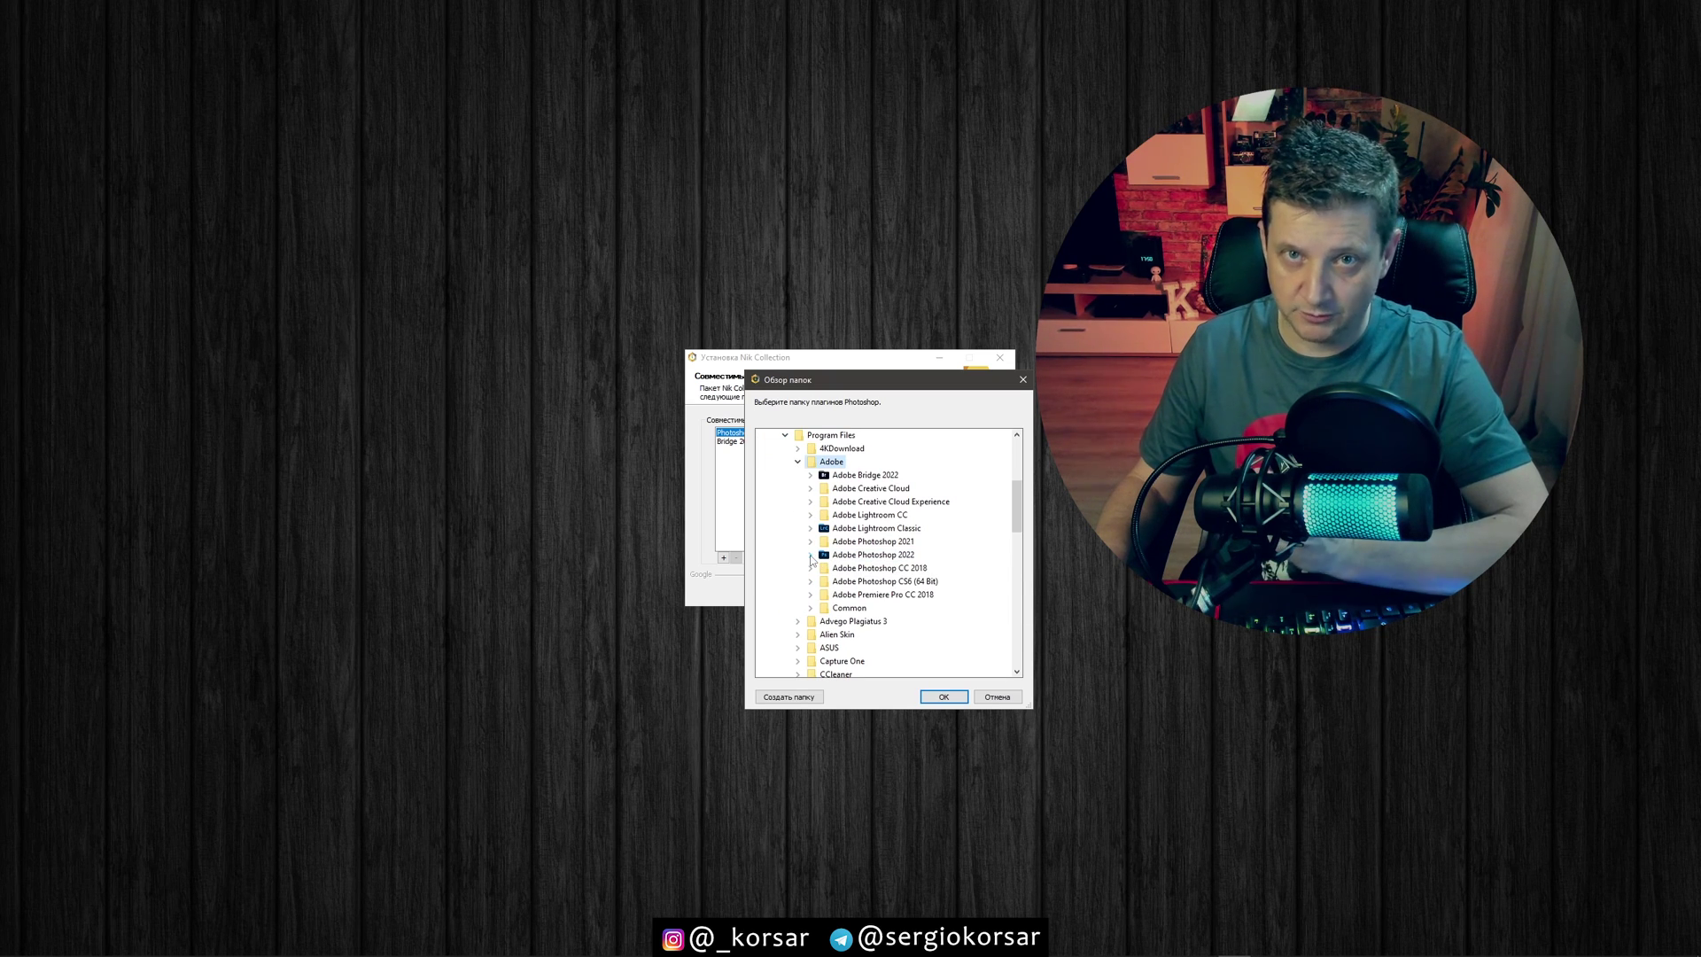
pyautogui.click(810, 555)
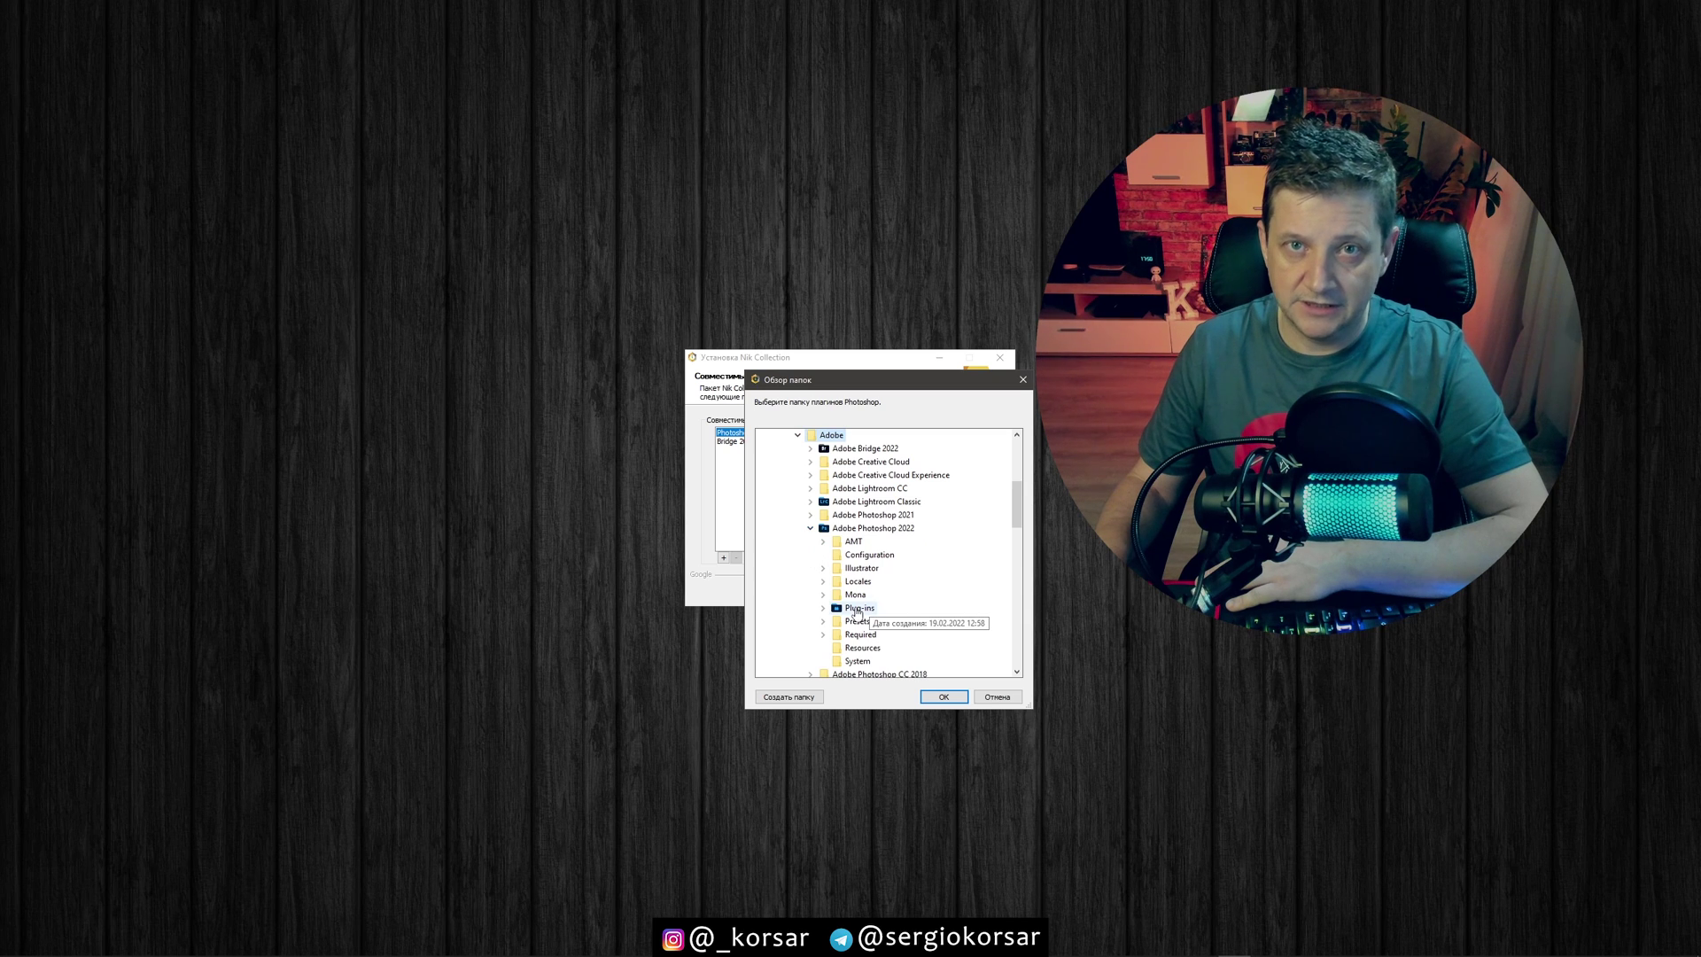
pyautogui.click(858, 608)
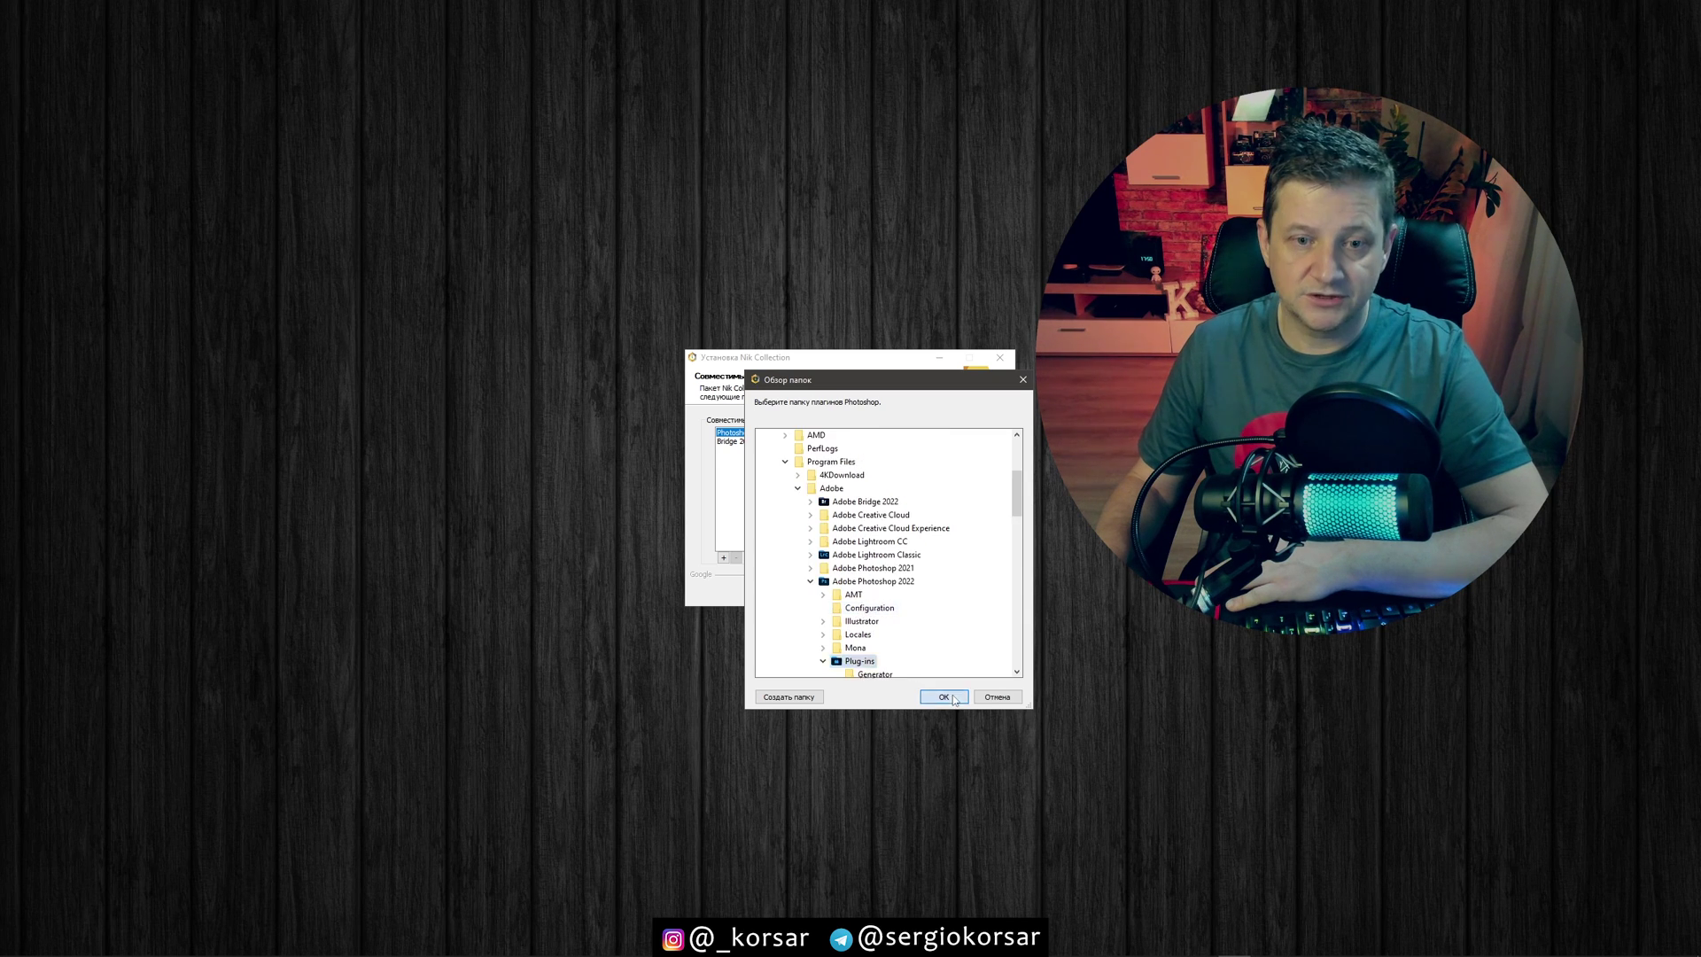
pyautogui.click(949, 696)
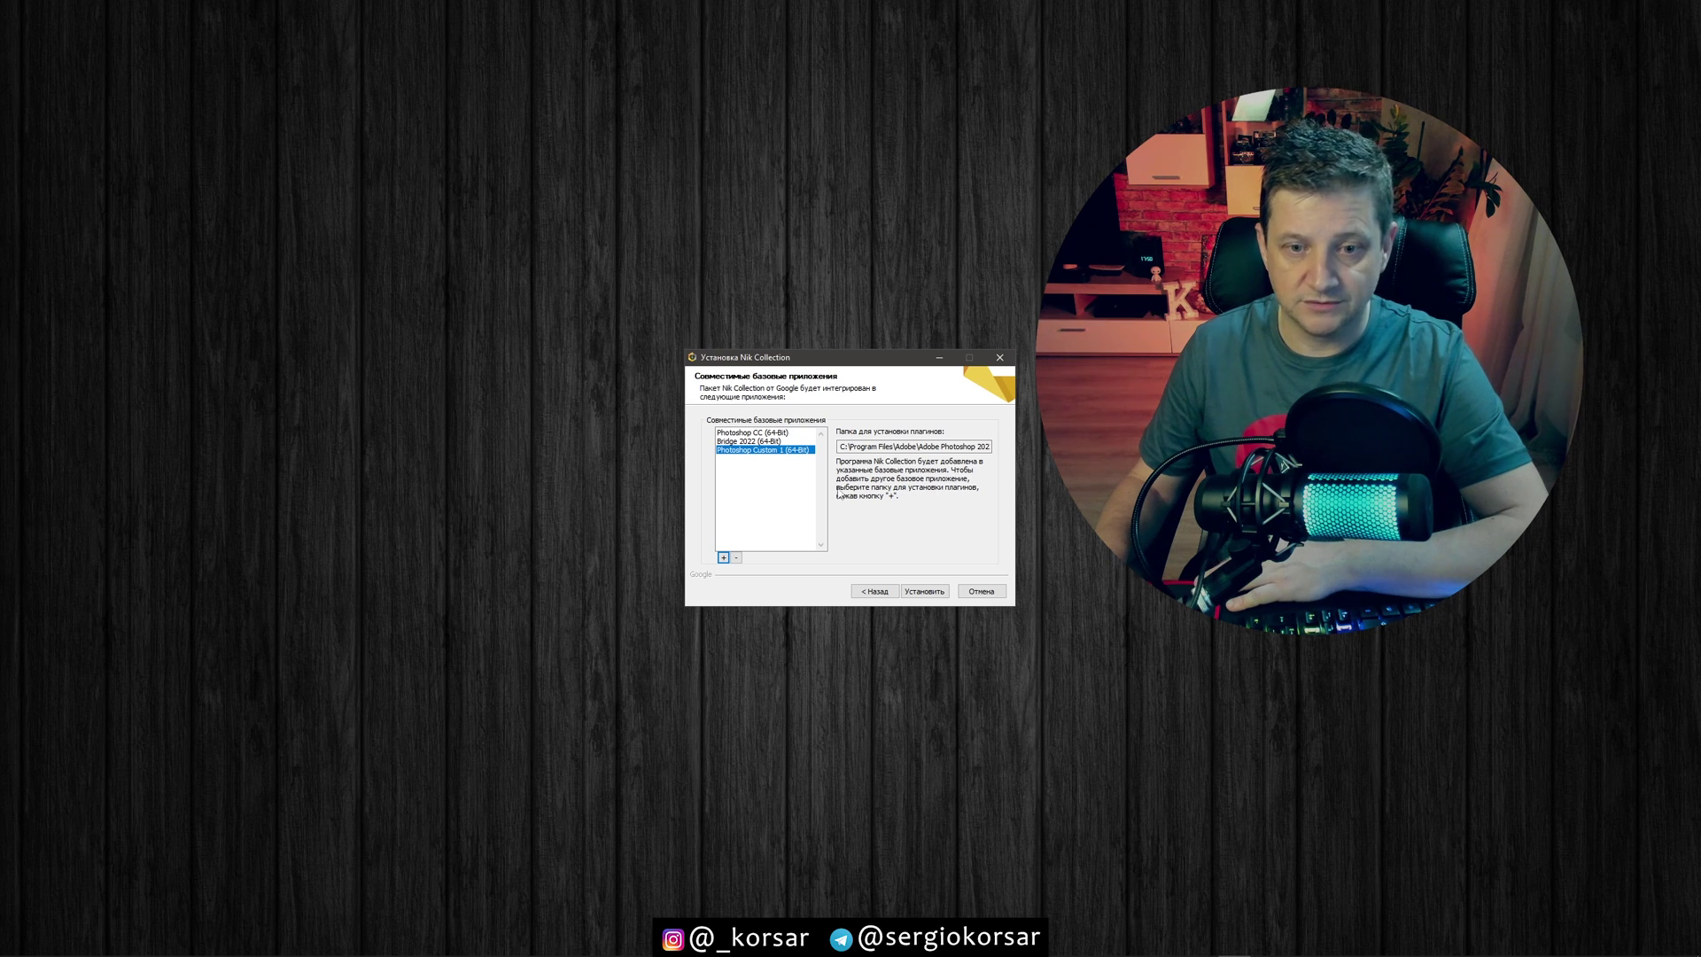
# - Complete the Nik Collection install, then launch Color Efex Pro 4 on the night tree photo
pyautogui.click(930, 597)
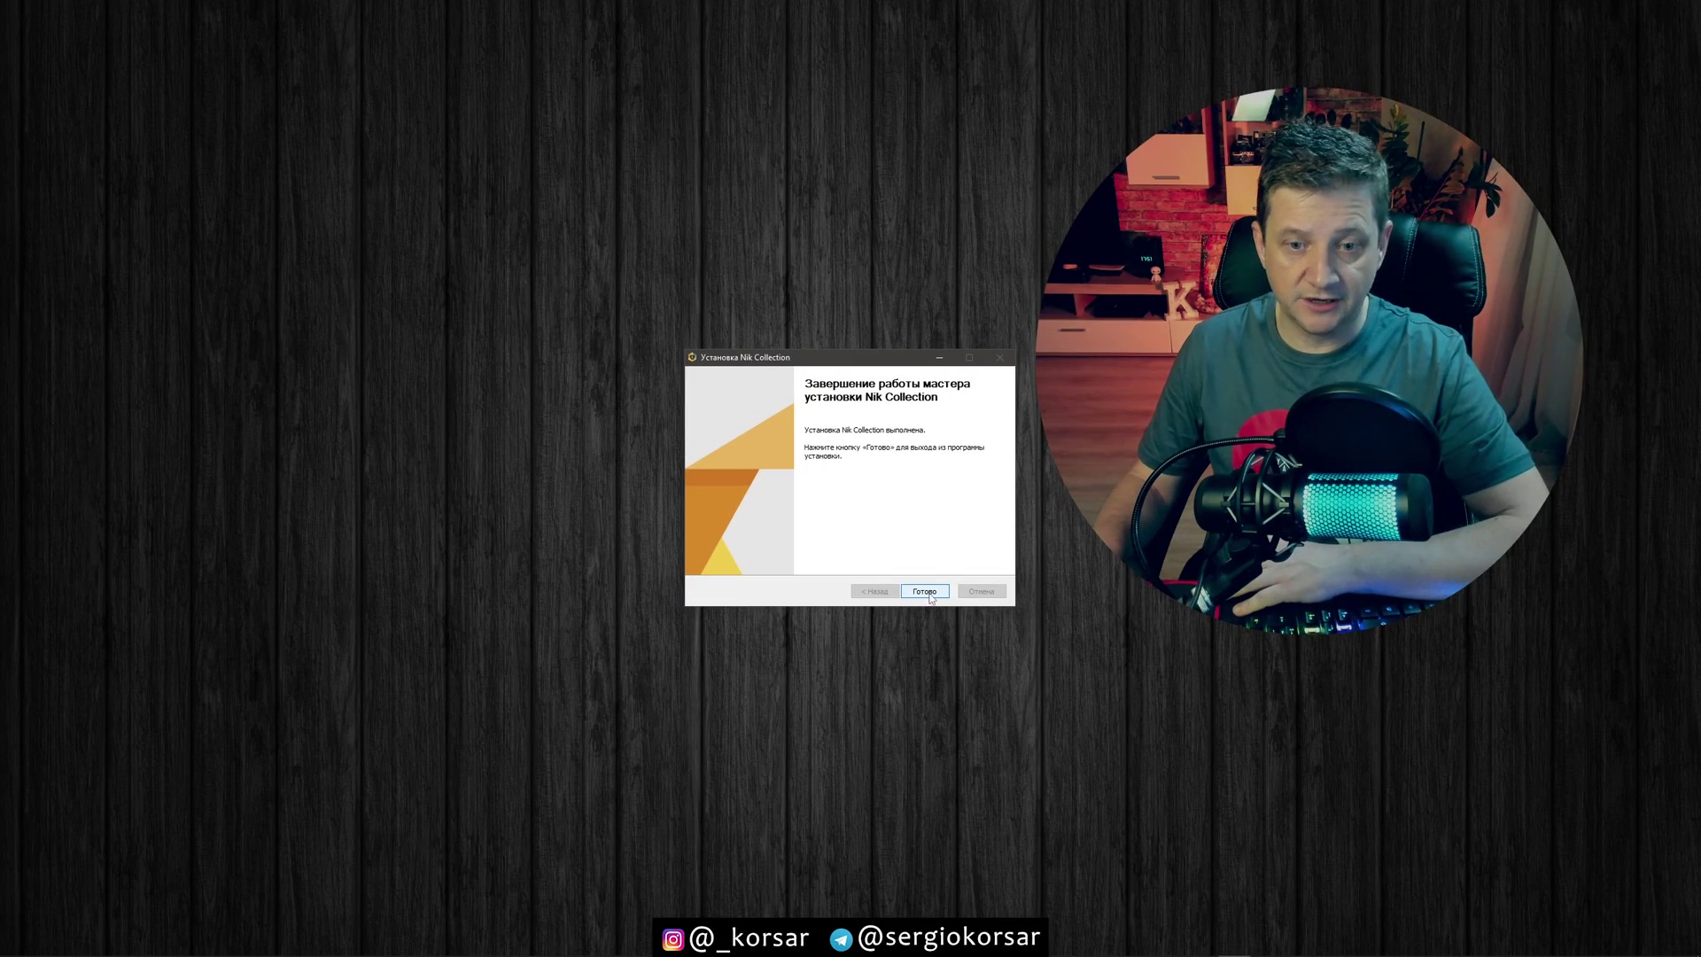
pyautogui.click(928, 592)
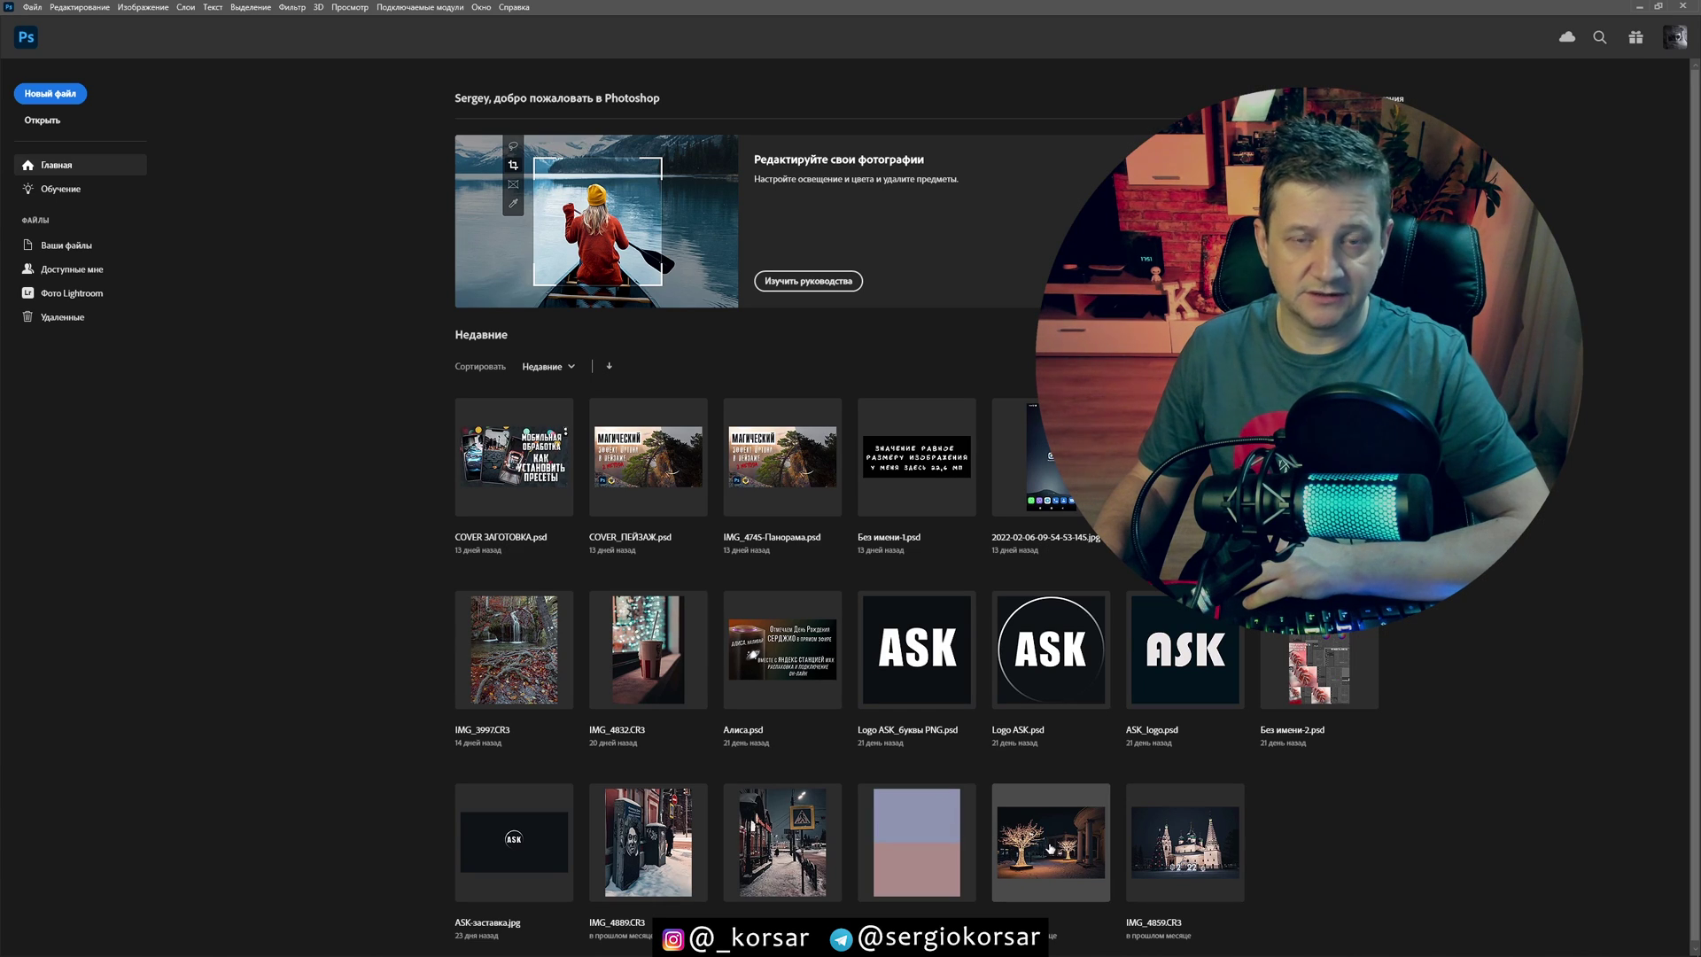
pyautogui.click(1049, 848)
pyautogui.click(293, 7)
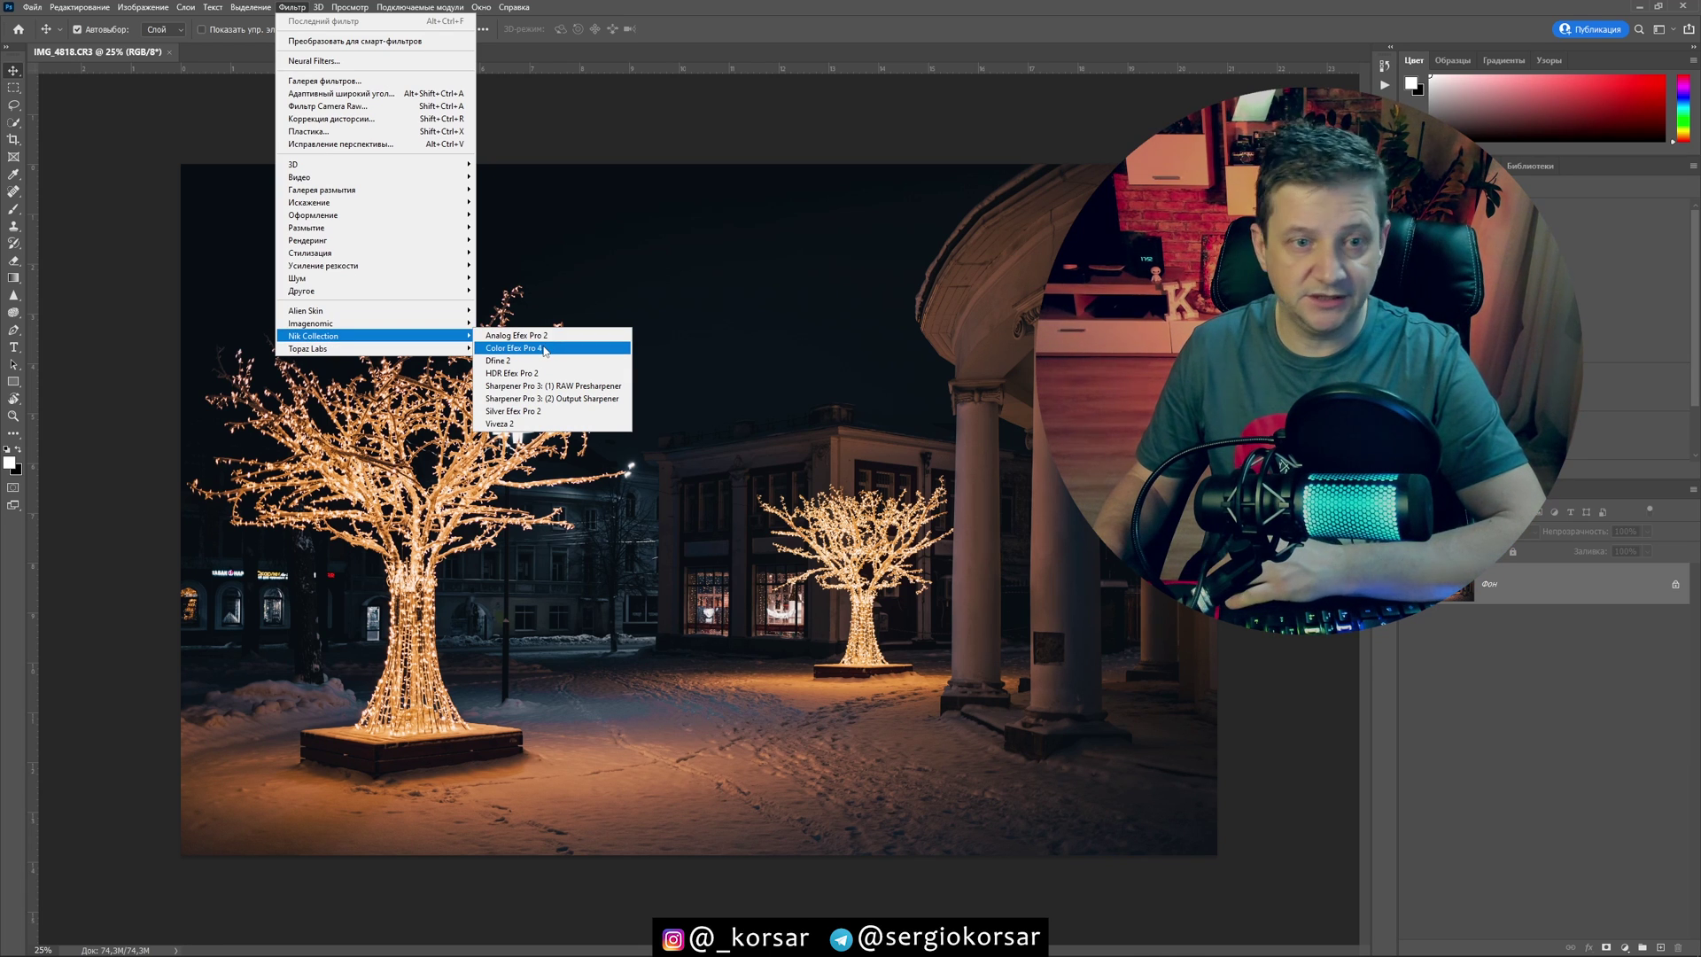
pyautogui.click(544, 349)
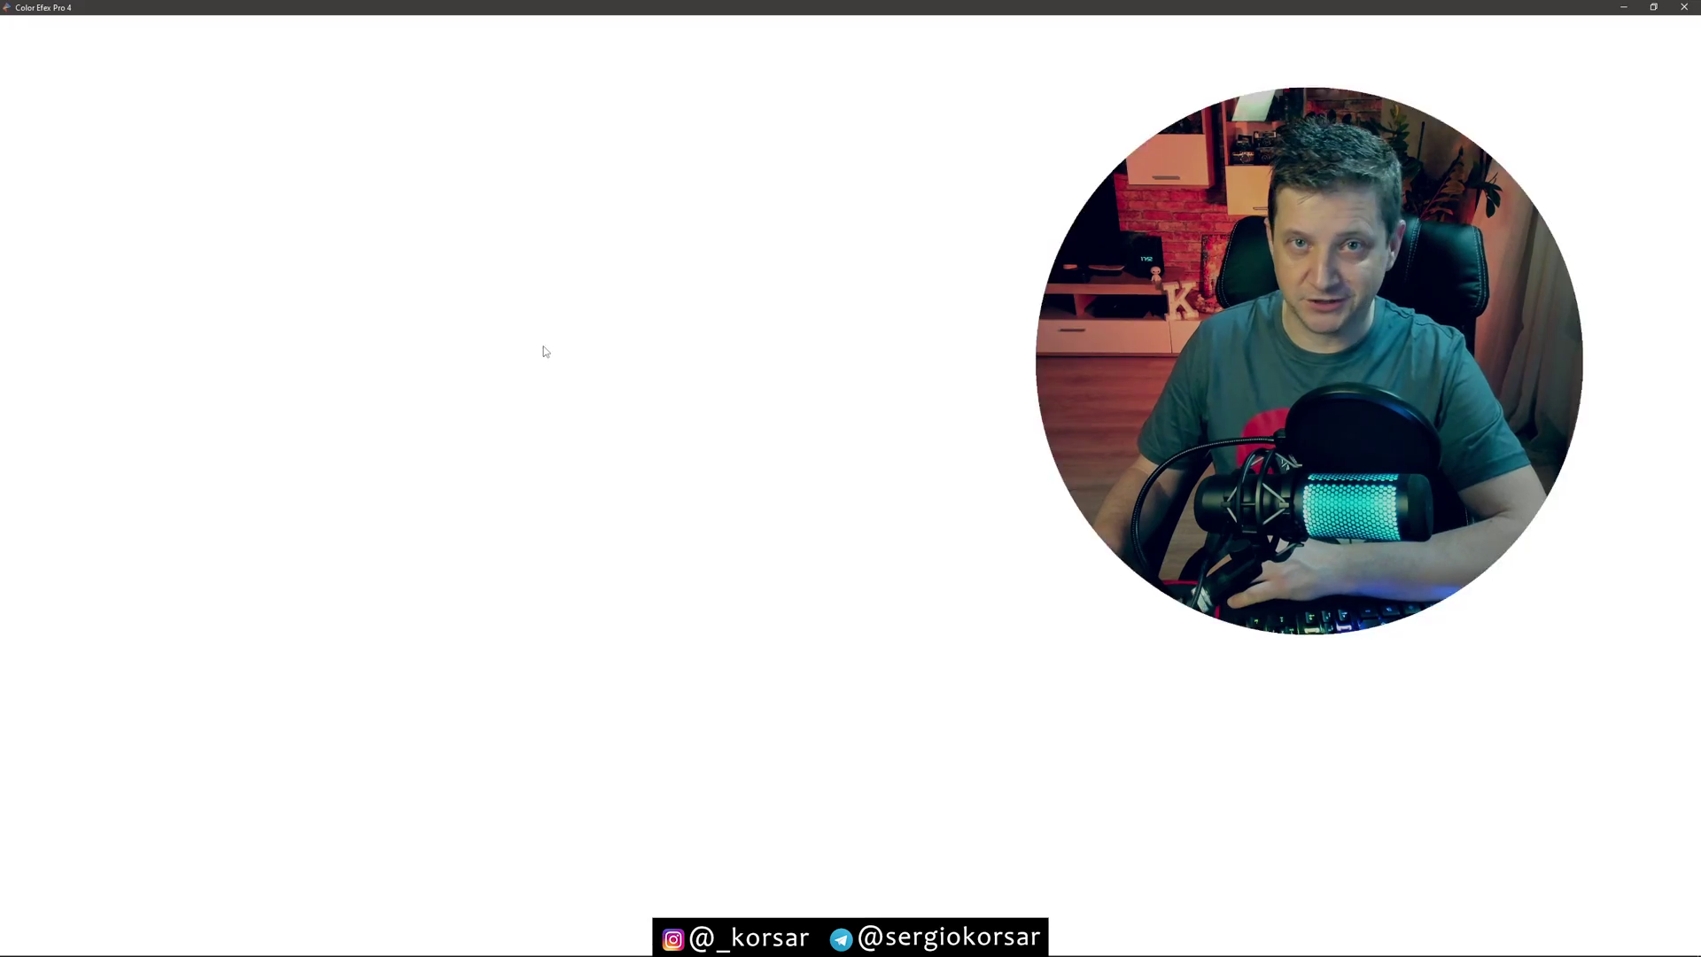